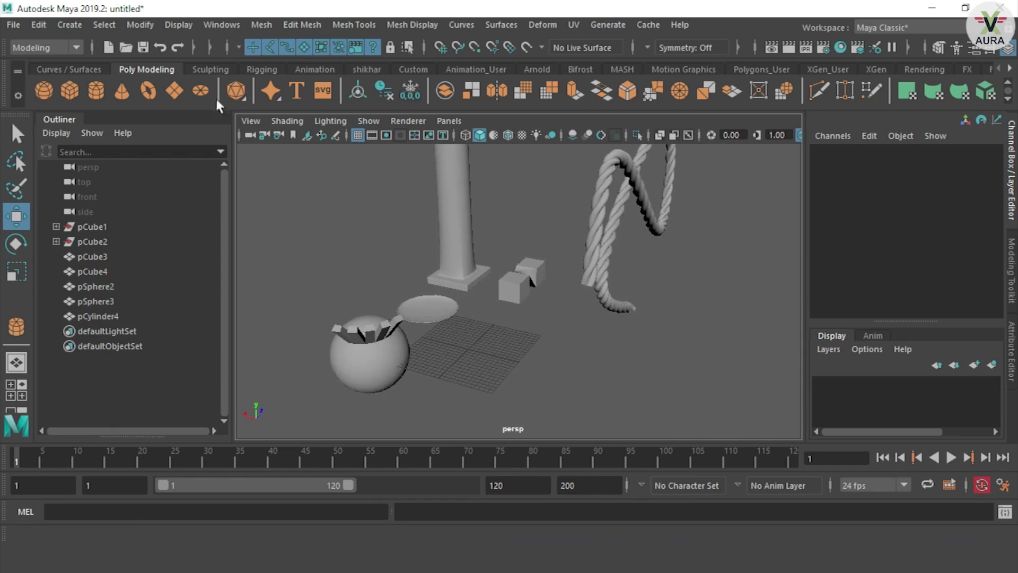
Step: Draw a tall pCylinder5 beside the column and set its Subdivisions Height to 50
{"action": "left_click", "coordinate": [96, 90]}
{"action": "mouse_move", "coordinate": [507, 367]}
{"action": "left_mouse_down"}
{"action": "mouse_move", "coordinate": [522, 364]}
{"action": "mouse_move", "coordinate": [575, 204]}
{"action": "left_mouse_up"}
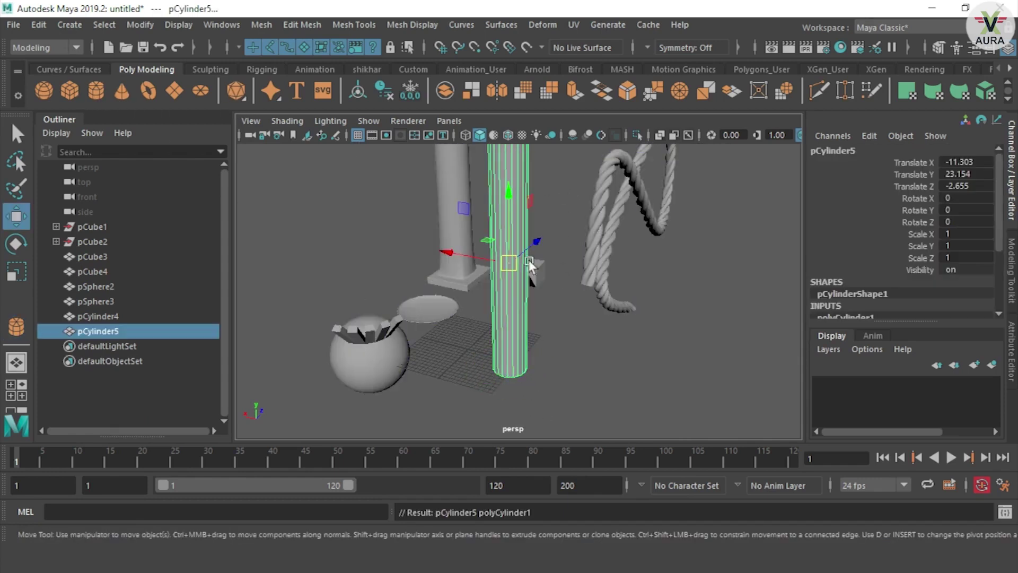
{"action": "scroll", "coordinate": [562, 238], "scroll_direction": "down", "scroll_amount": 2}
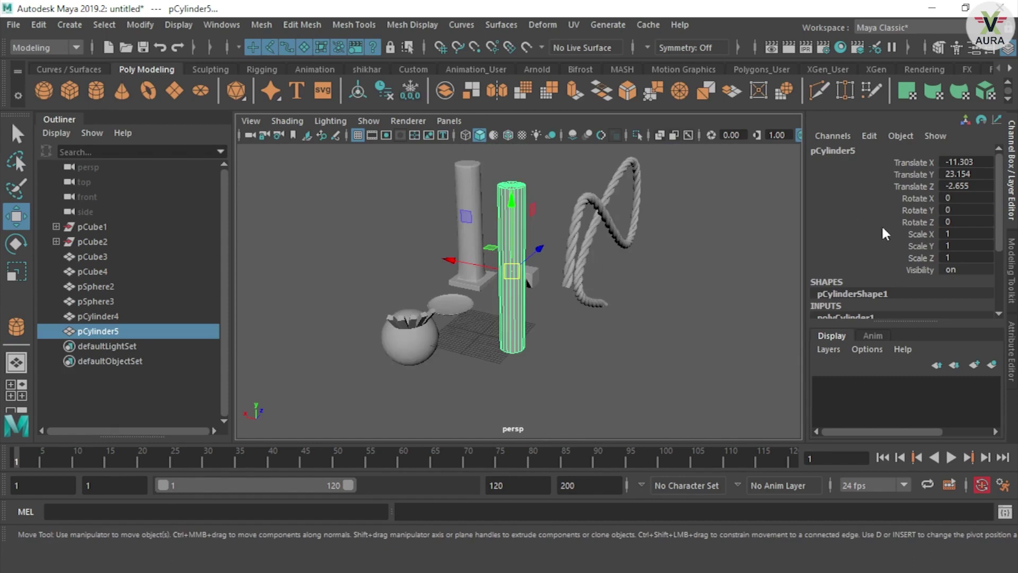
{"action": "scroll", "coordinate": [849, 223], "scroll_direction": "down", "scroll_amount": 3}
{"action": "double_click", "coordinate": [948, 265]}
{"action": "type", "text": "50"}
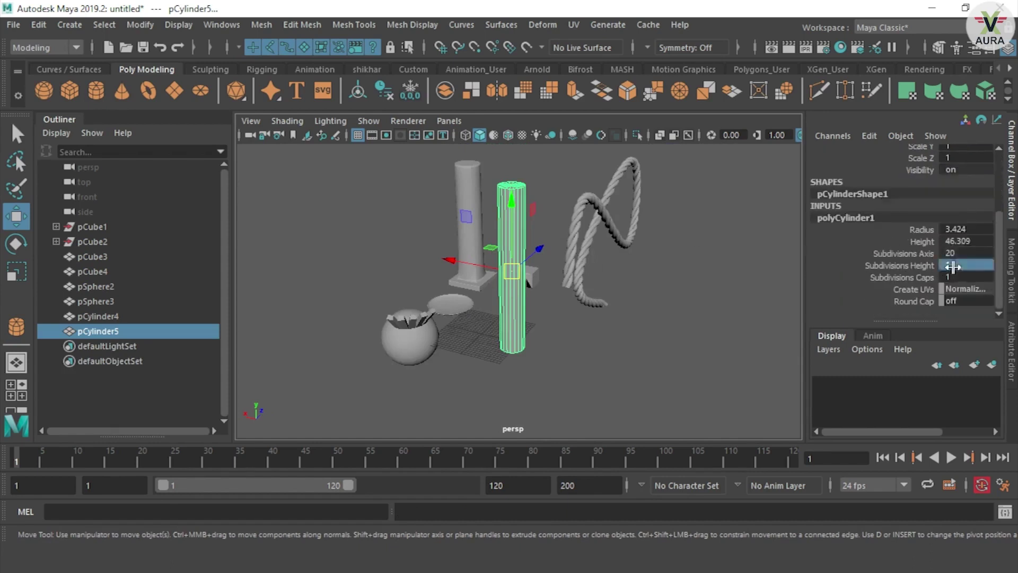
{"action": "key", "text": "Return"}
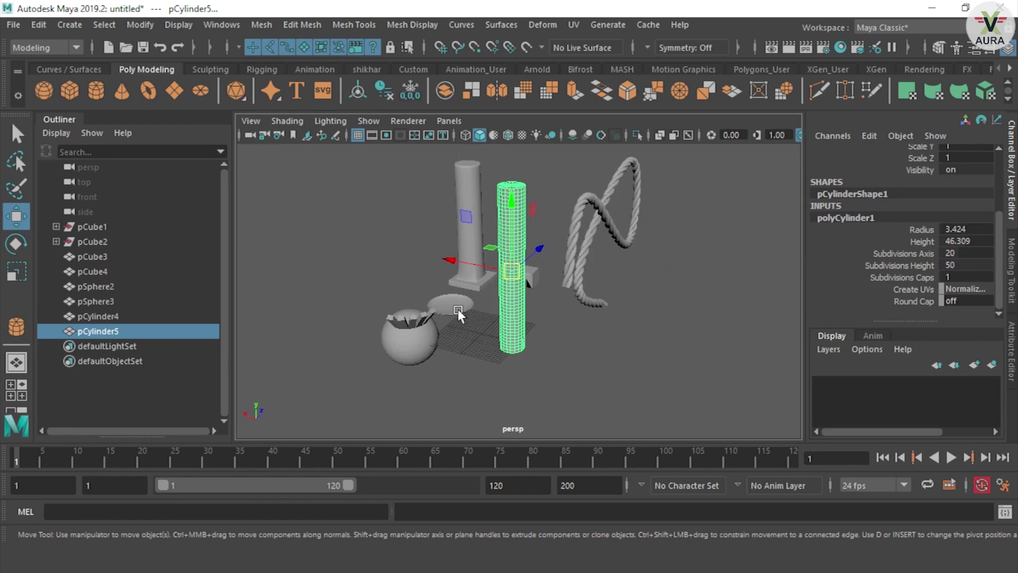
{"action": "scroll", "coordinate": [457, 308], "scroll_direction": "up", "scroll_amount": 3}
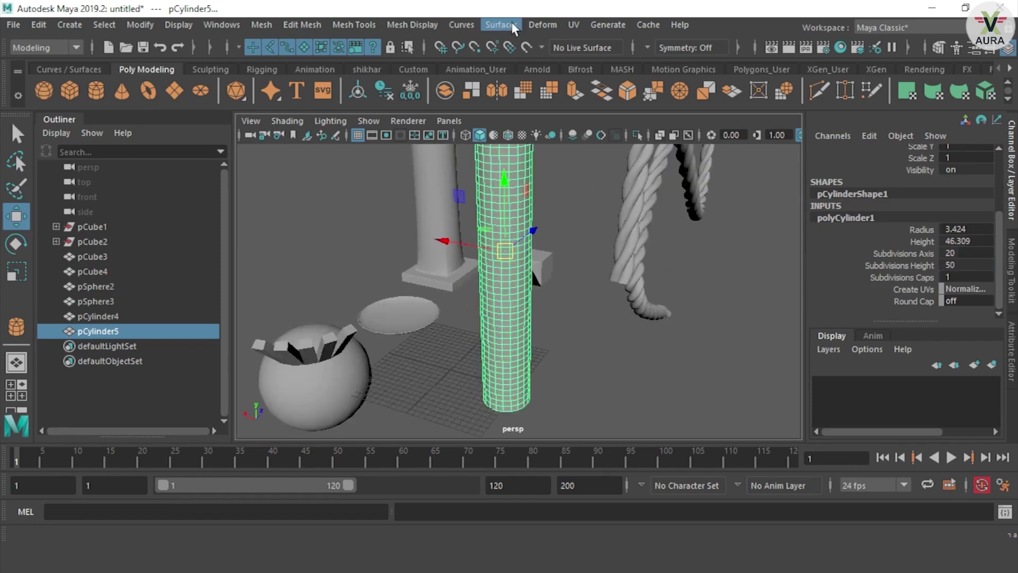
Step: Apply a Nonlinear Bend deformer, bend1Handle, to pCylinder5 from the Deform menu
{"action": "left_click", "coordinate": [534, 25]}
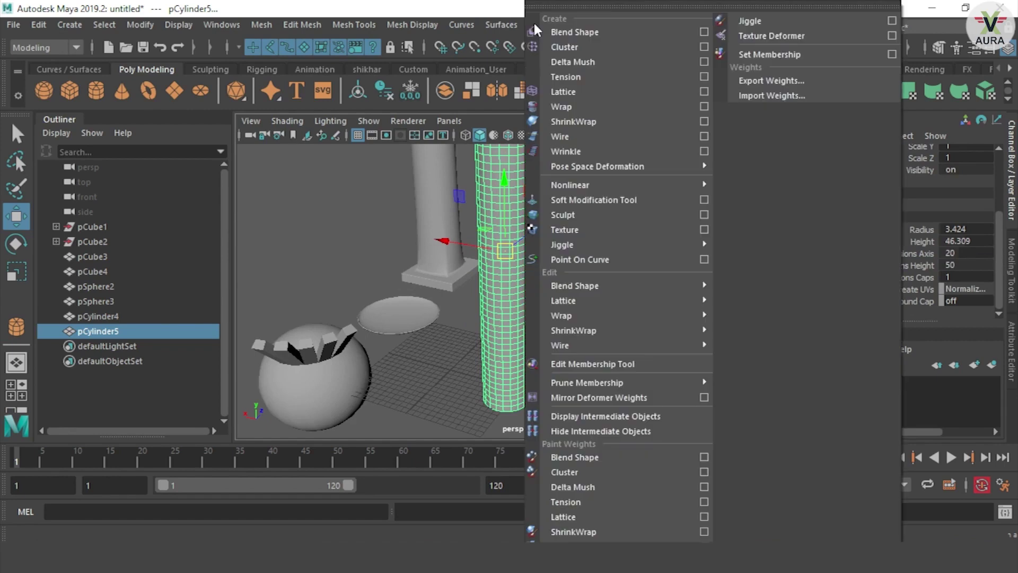
{"action": "mouse_move", "coordinate": [571, 185]}
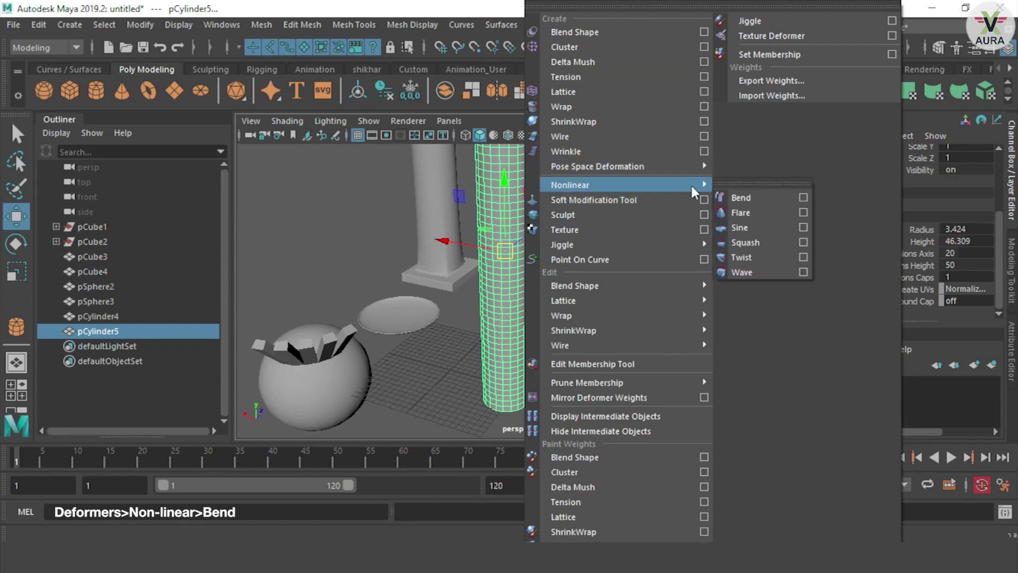
{"action": "left_click", "coordinate": [756, 196]}
Step: Frame bend1Handle, adjust its upper limit, and drag its curvature to curl the cylinder
{"action": "key", "text": "f"}
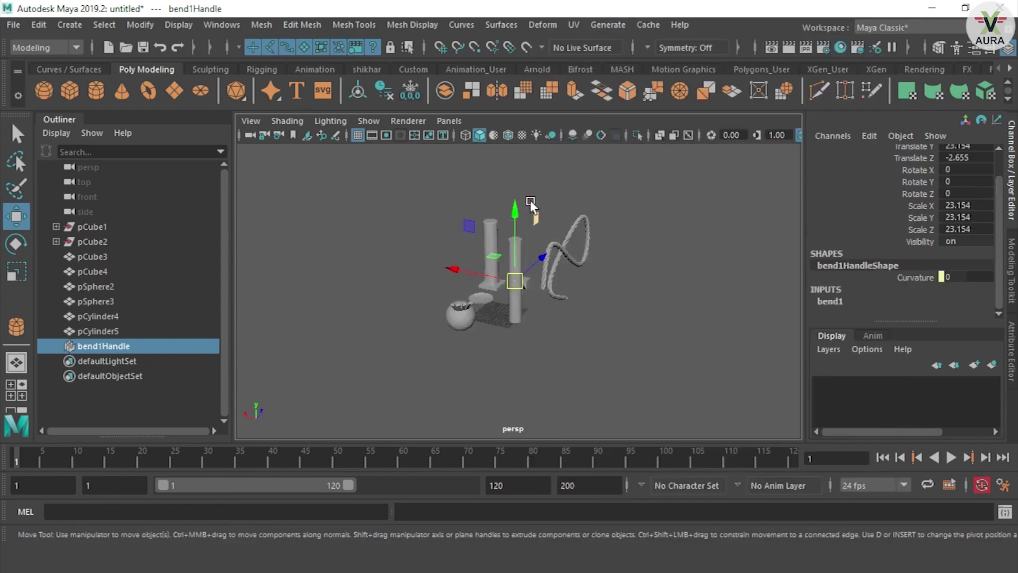
{"action": "scroll", "coordinate": [531, 199], "scroll_direction": "up", "scroll_amount": 3}
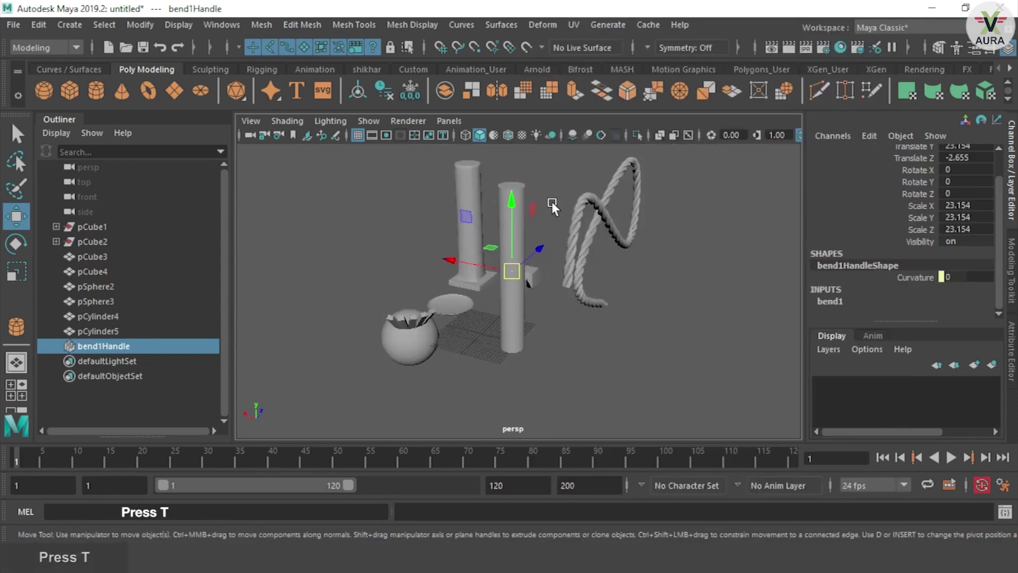
{"action": "key", "text": "t"}
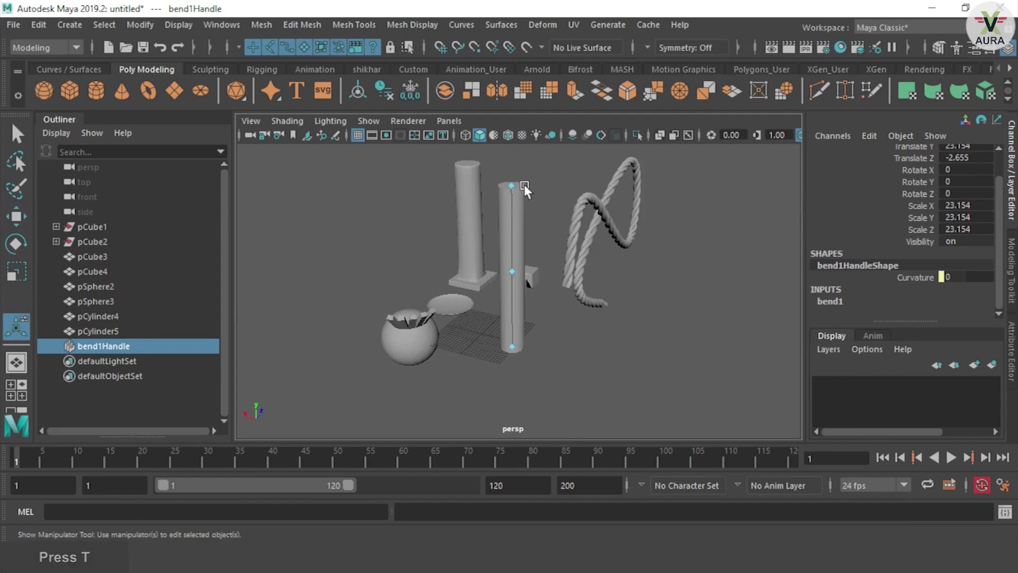
{"action": "left_click", "coordinate": [515, 186]}
{"action": "left_click_drag", "start_coordinate": [514, 186], "coordinate": [516, 207]}
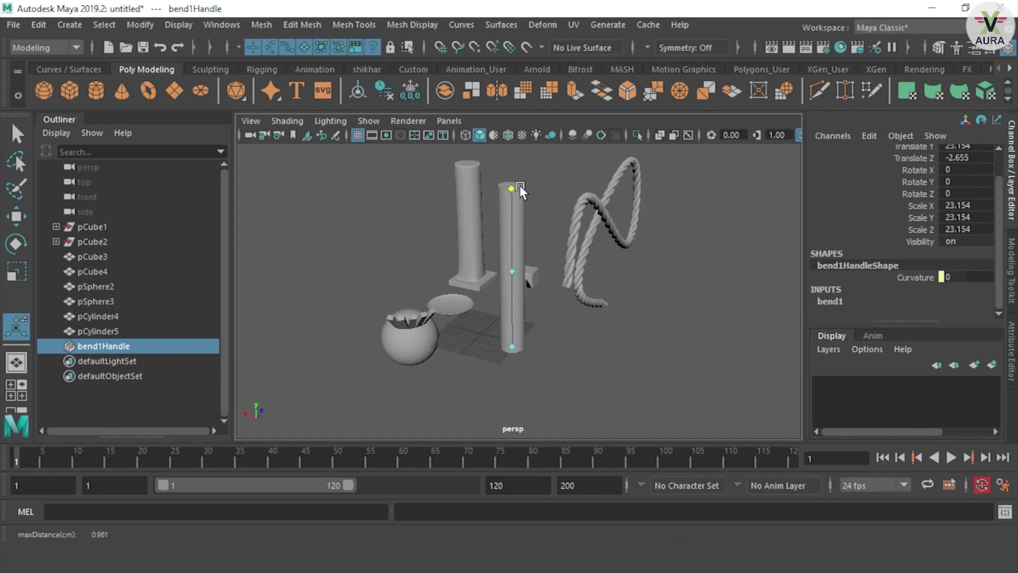
{"action": "mouse_move", "coordinate": [513, 269]}
{"action": "left_mouse_down"}
{"action": "mouse_move", "coordinate": [558, 278]}
{"action": "mouse_move", "coordinate": [485, 259]}
{"action": "left_mouse_up"}
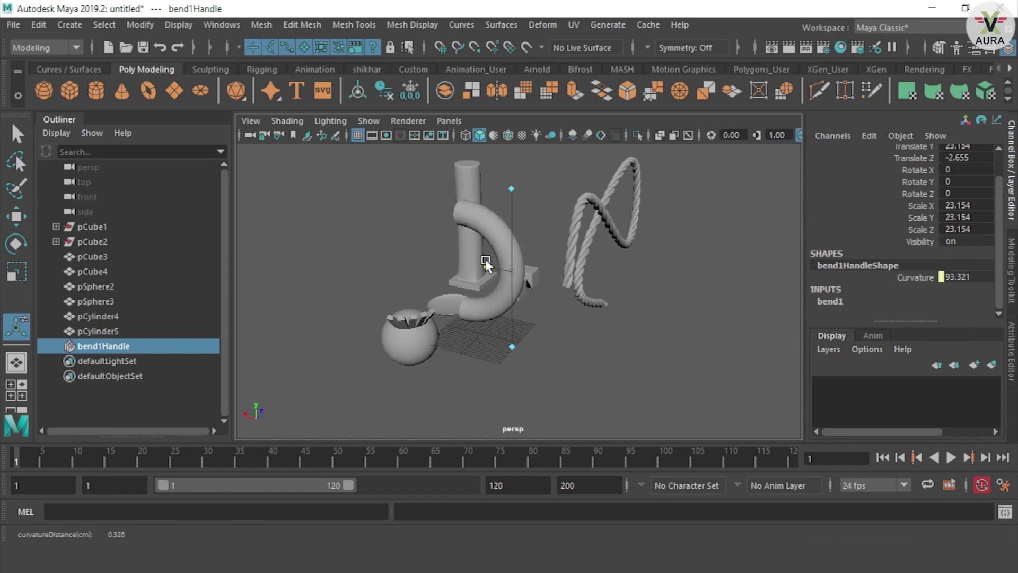
{"action": "mouse_move", "coordinate": [485, 260]}
{"action": "left_mouse_down"}
{"action": "mouse_move", "coordinate": [549, 277]}
{"action": "mouse_move", "coordinate": [463, 246]}
{"action": "mouse_move", "coordinate": [571, 279]}
{"action": "left_mouse_up"}
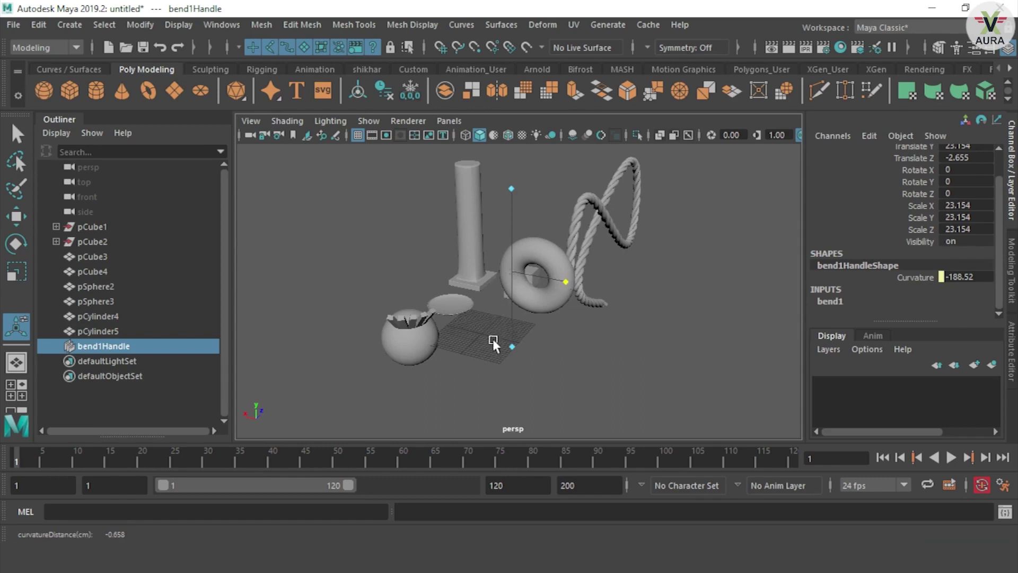
Step: Drag the bend's low and high bounds to cycle the cylinder through arch, loop, J and ring shapes
{"action": "left_click_drag", "start_coordinate": [514, 344], "coordinate": [525, 259]}
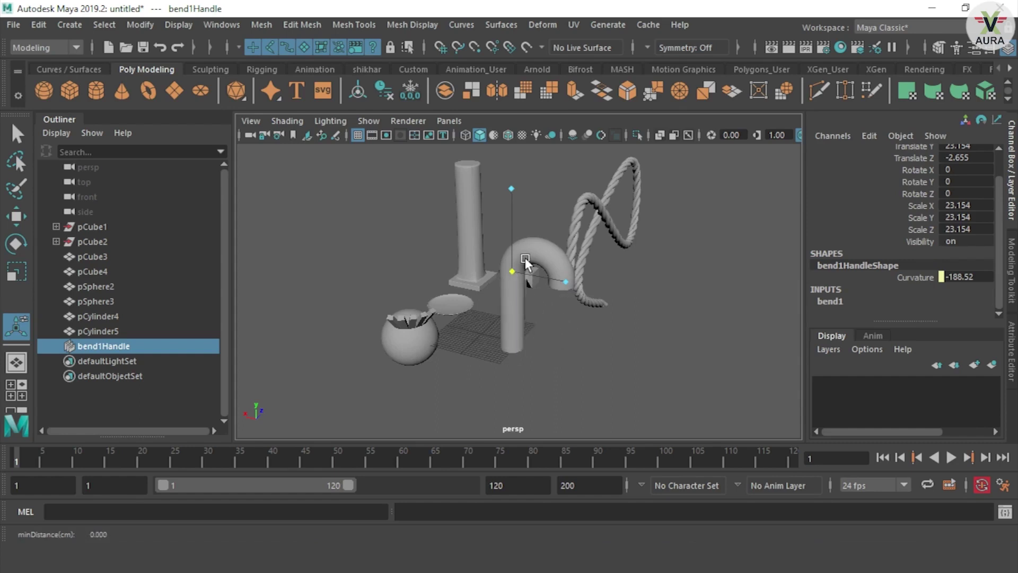
{"action": "left_click_drag", "start_coordinate": [525, 260], "coordinate": [520, 313]}
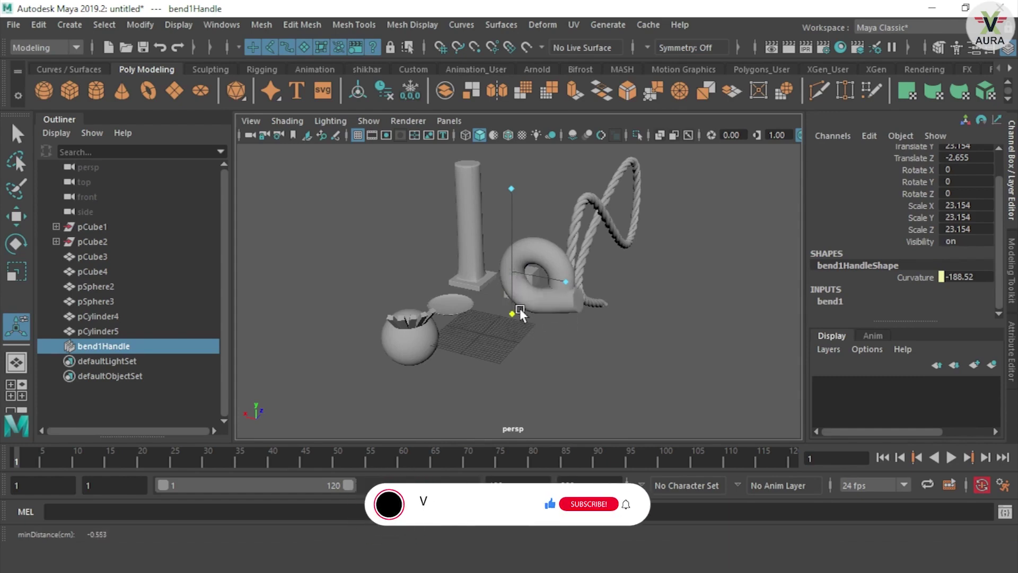
{"action": "mouse_move", "coordinate": [516, 344]}
{"action": "left_mouse_down"}
{"action": "mouse_move", "coordinate": [523, 265]}
{"action": "mouse_move", "coordinate": [513, 373]}
{"action": "left_mouse_up"}
{"action": "left_click_drag", "start_coordinate": [514, 186], "coordinate": [509, 293]}
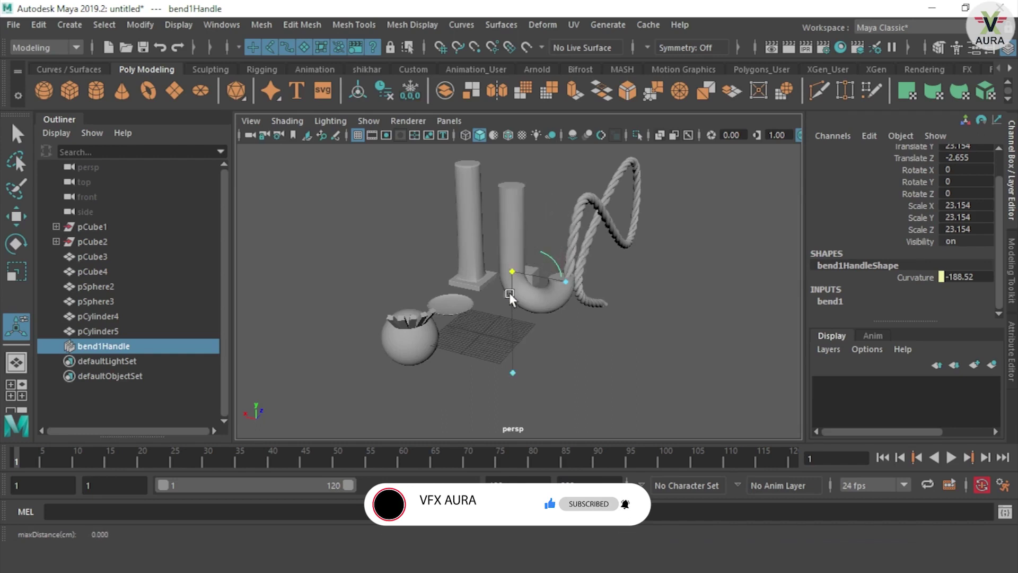
{"action": "left_click_drag", "start_coordinate": [509, 294], "coordinate": [539, 206]}
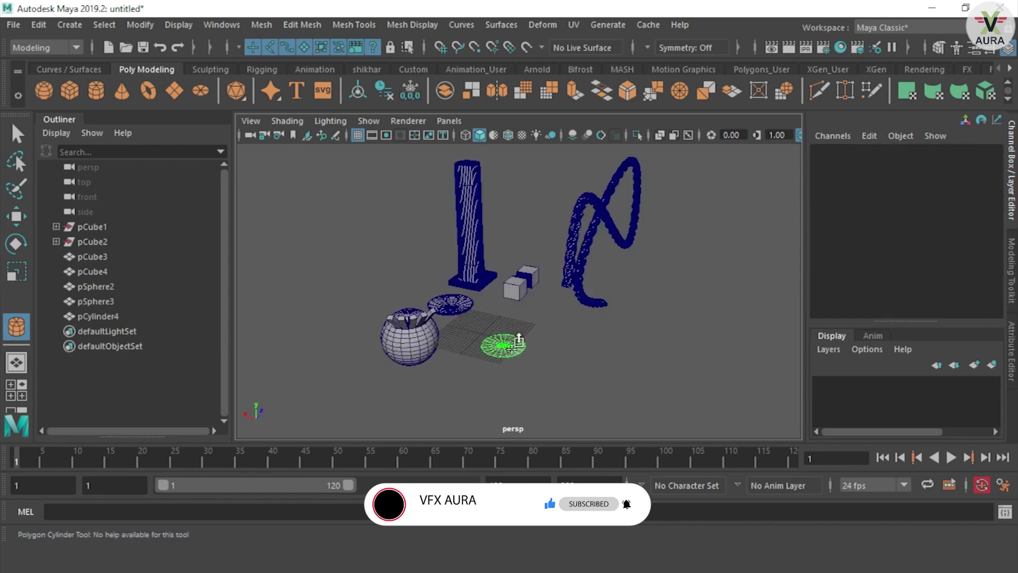
Step: Draw a fresh cylinder on the grid and set its Subdivisions Height to 50
{"action": "left_click_drag", "start_coordinate": [517, 353], "coordinate": [505, 75]}
{"action": "scroll", "coordinate": [530, 202], "scroll_direction": "down", "scroll_amount": 3}
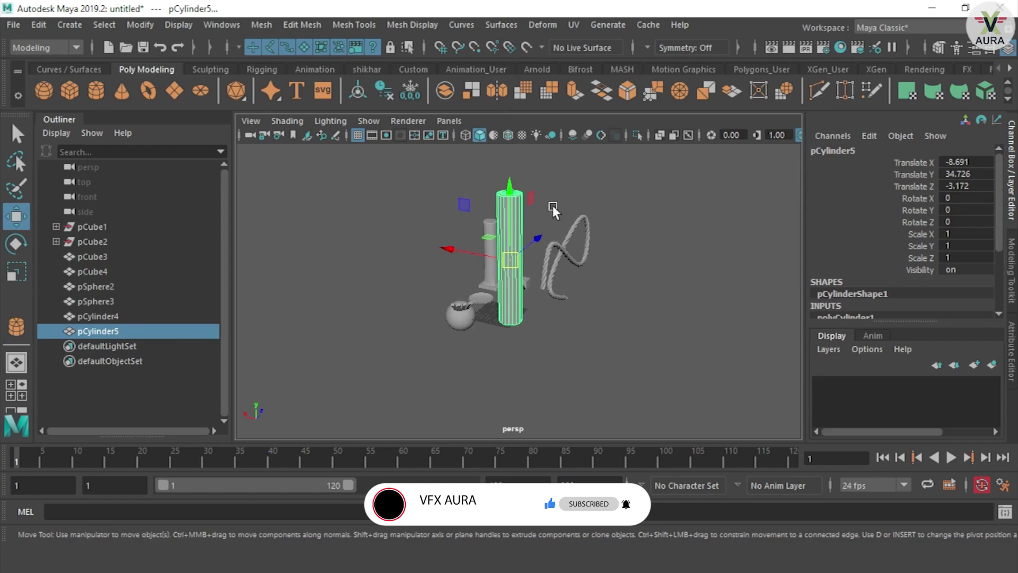
{"action": "left_click_drag", "start_coordinate": [478, 250], "coordinate": [590, 295]}
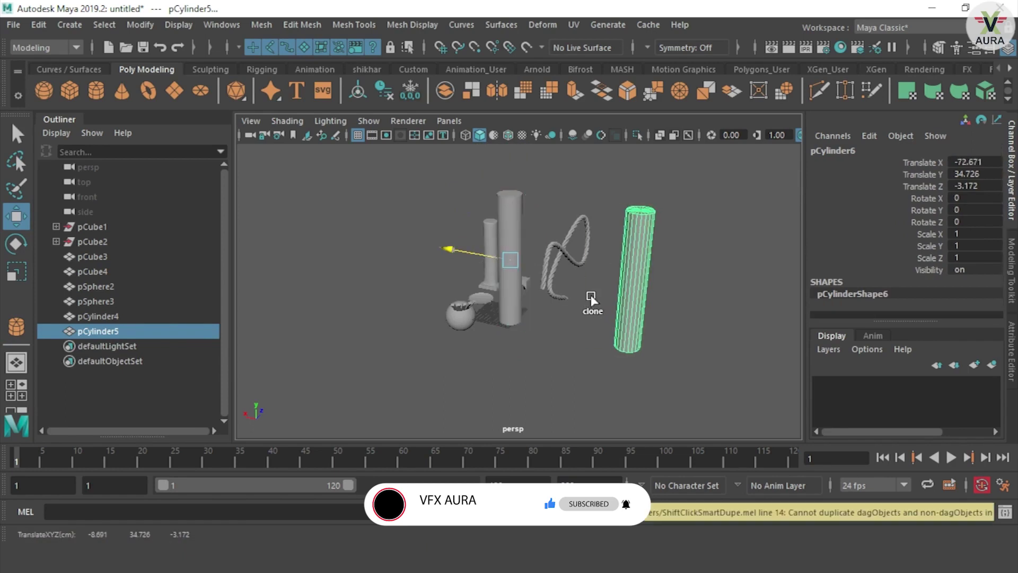
{"action": "key", "text": "ctrl+z"}
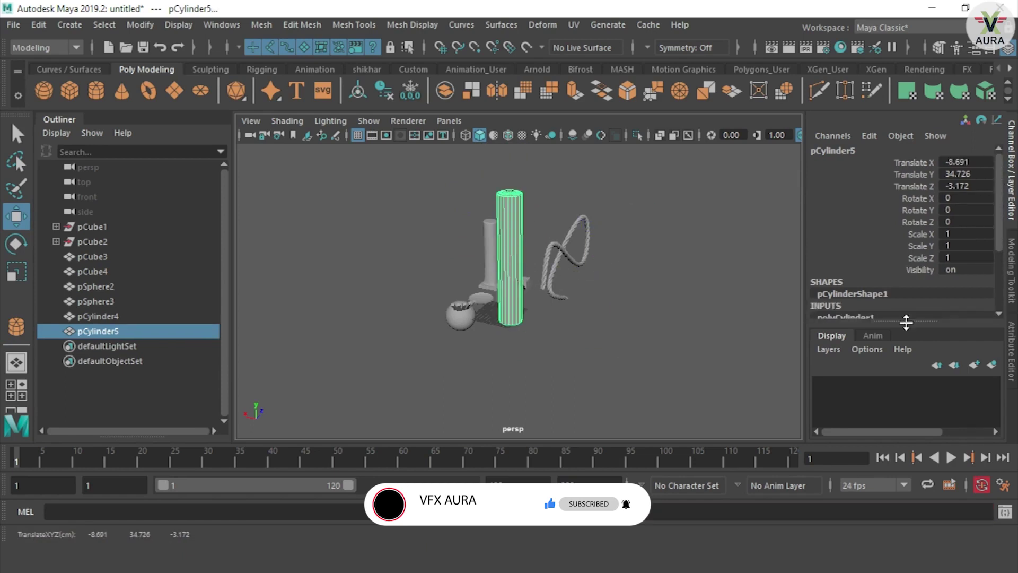
{"action": "scroll", "coordinate": [896, 297], "scroll_direction": "down", "scroll_amount": 3}
{"action": "left_click", "coordinate": [948, 265]}
{"action": "type", "text": "50"}
{"action": "key", "text": "Return"}
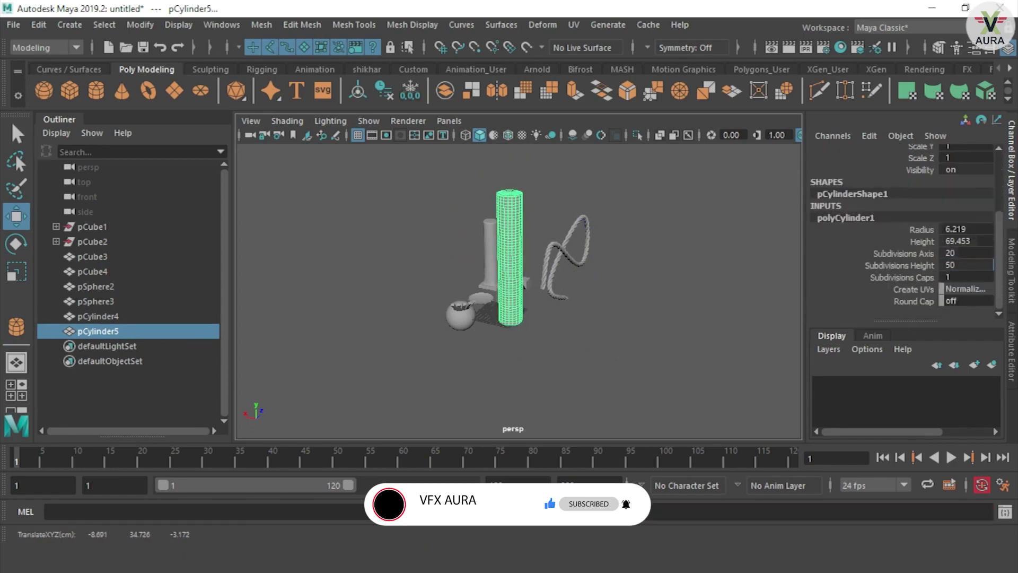
Step: Draw a second tall cylinder, pCylinder6, to the right of the rope
{"action": "left_click", "coordinate": [96, 90]}
{"action": "mouse_move", "coordinate": [592, 339]}
{"action": "left_mouse_down"}
{"action": "mouse_move", "coordinate": [607, 345]}
{"action": "mouse_move", "coordinate": [639, 194]}
{"action": "left_mouse_up"}
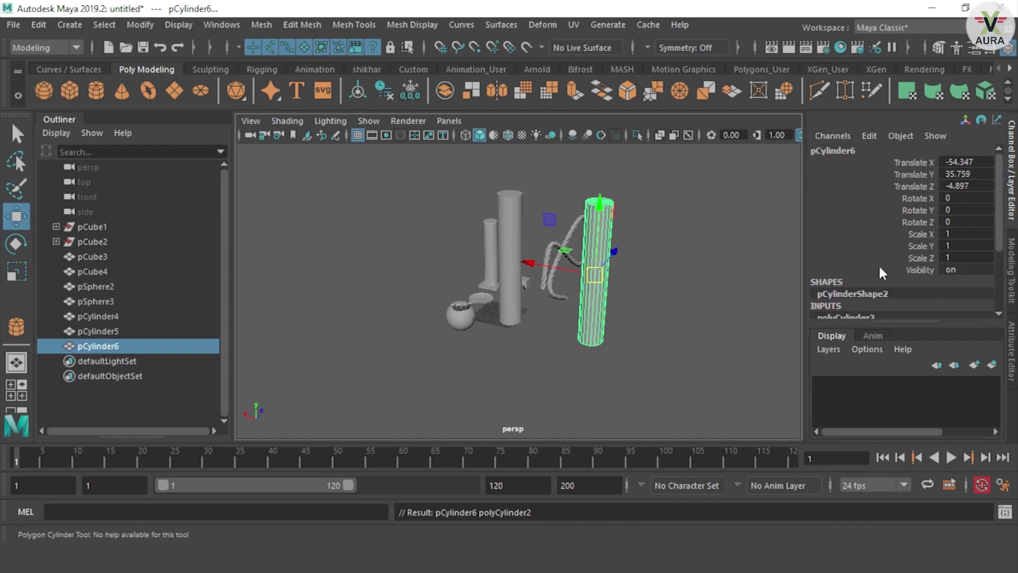
{"action": "scroll", "coordinate": [879, 270], "scroll_direction": "down", "scroll_amount": 3}
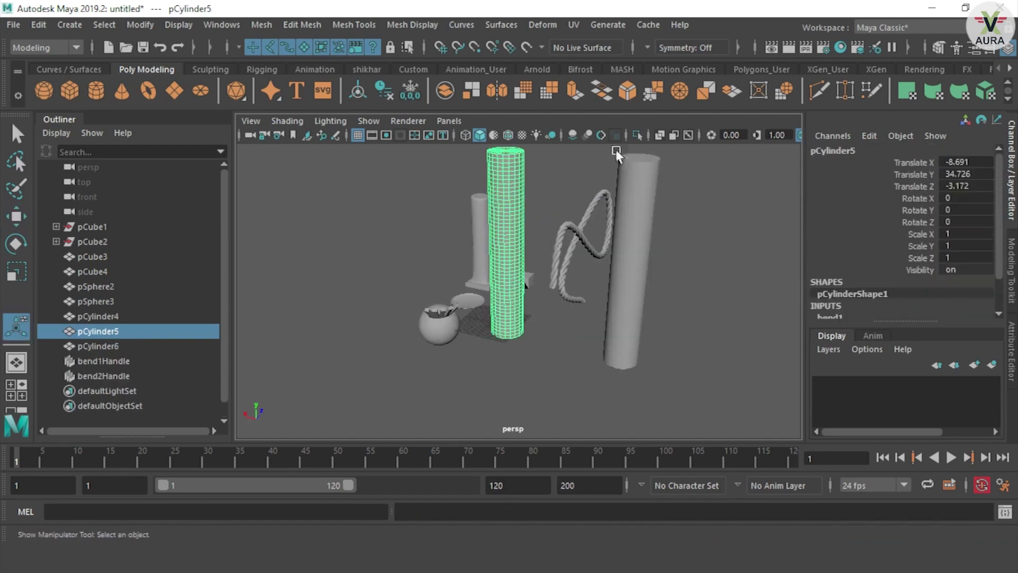
Step: Add Bend deformer bend3Handle to the middle cylinder and nudge its curvature to 1.764
{"action": "left_click", "coordinate": [534, 25]}
{"action": "mouse_move", "coordinate": [636, 185]}
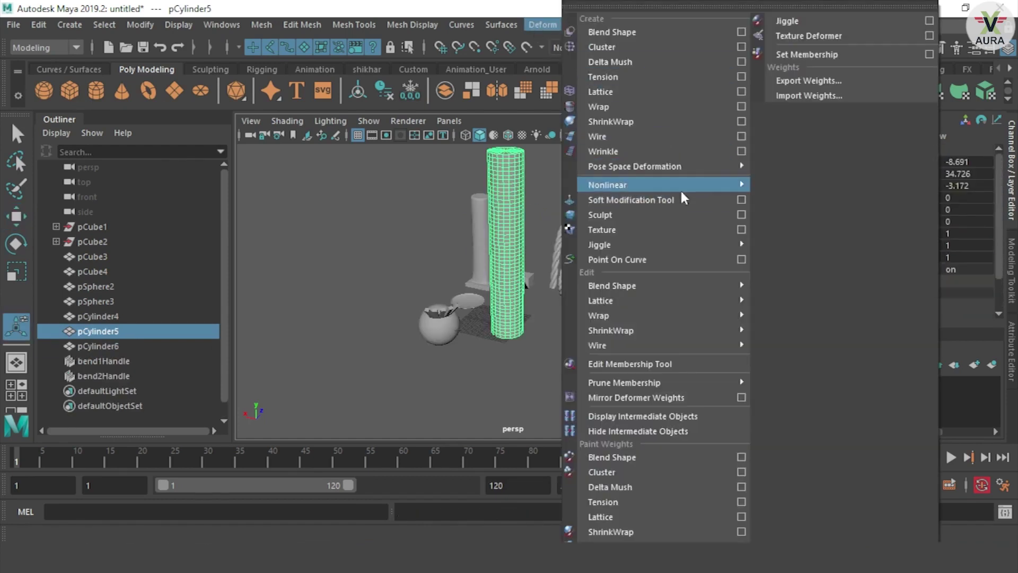
{"action": "left_click", "coordinate": [793, 195]}
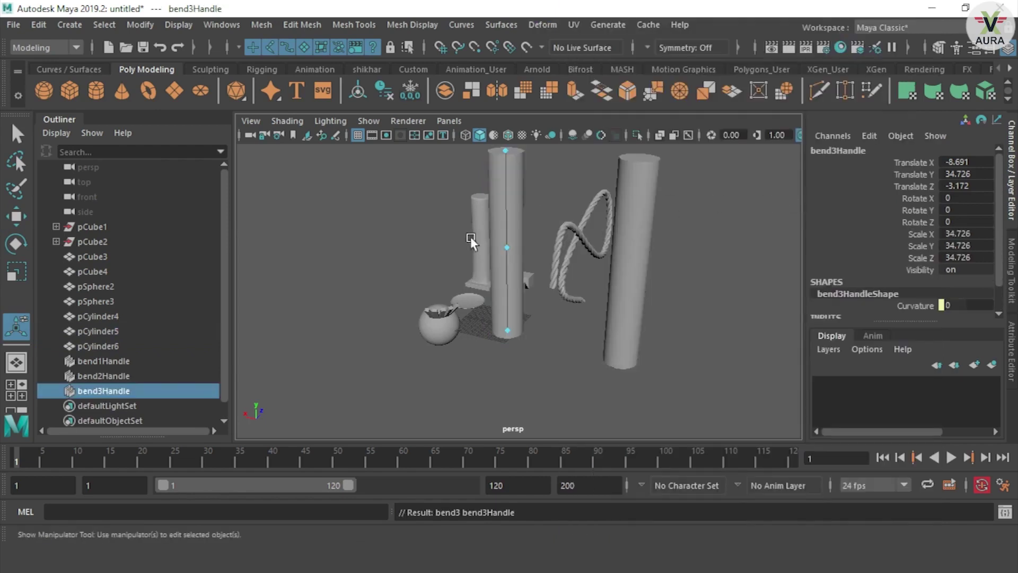
{"action": "left_click", "coordinate": [508, 248]}
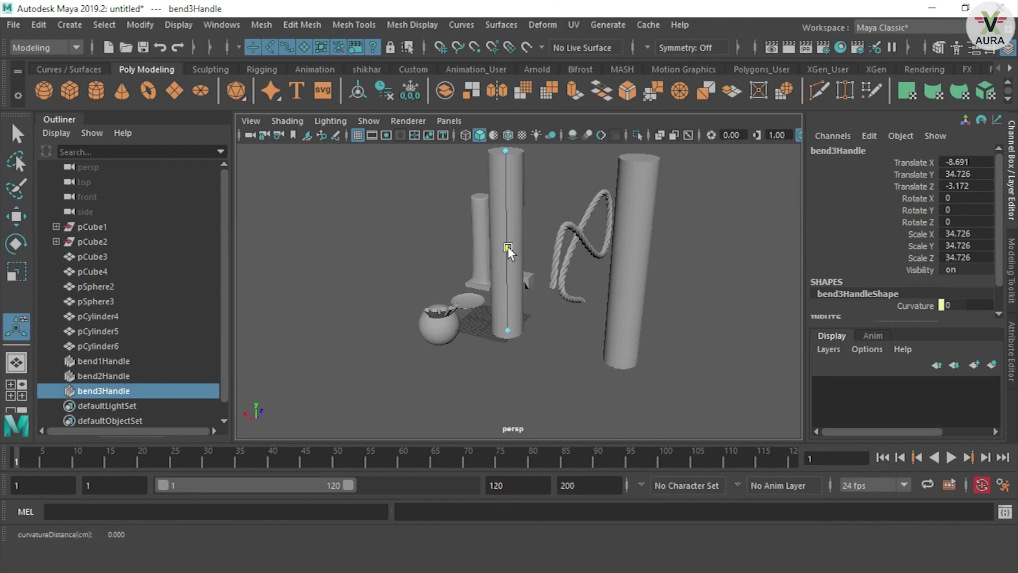
{"action": "mouse_move", "coordinate": [508, 248]}
{"action": "left_mouse_down"}
{"action": "mouse_move", "coordinate": [605, 260]}
{"action": "mouse_move", "coordinate": [443, 227]}
{"action": "mouse_move", "coordinate": [546, 248]}
{"action": "mouse_move", "coordinate": [455, 227]}
{"action": "mouse_move", "coordinate": [508, 247]}
{"action": "left_mouse_up"}
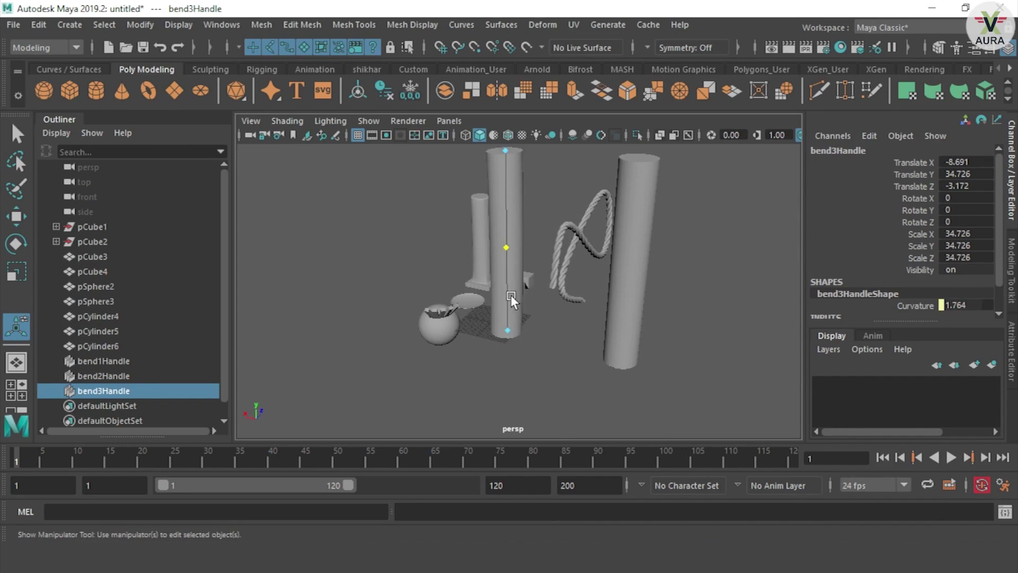
Step: Raise bend3Handle's low bound to mid-height and set curvature to -172.309, hooking the top half
{"action": "left_click_drag", "start_coordinate": [511, 329], "coordinate": [512, 333]}
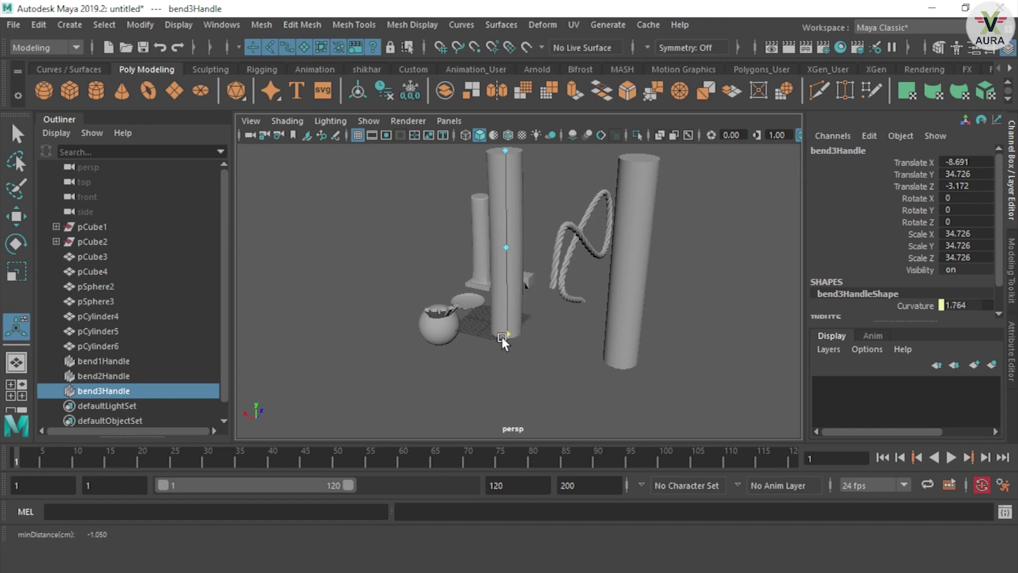
{"action": "left_click_drag", "start_coordinate": [507, 334], "coordinate": [528, 246]}
{"action": "left_click_drag", "start_coordinate": [503, 241], "coordinate": [565, 253]}
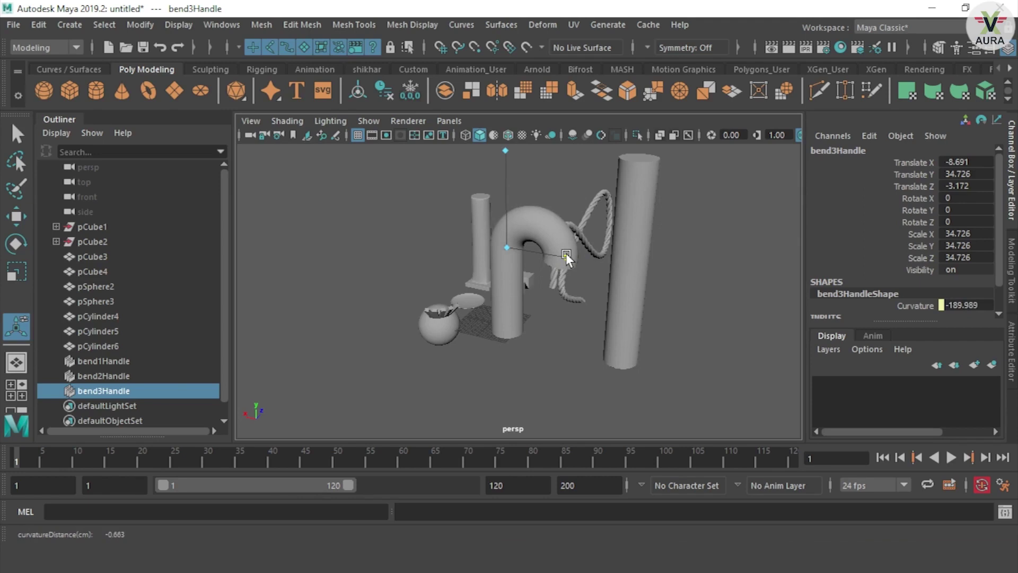
{"action": "left_click_drag", "start_coordinate": [565, 253], "coordinate": [560, 253]}
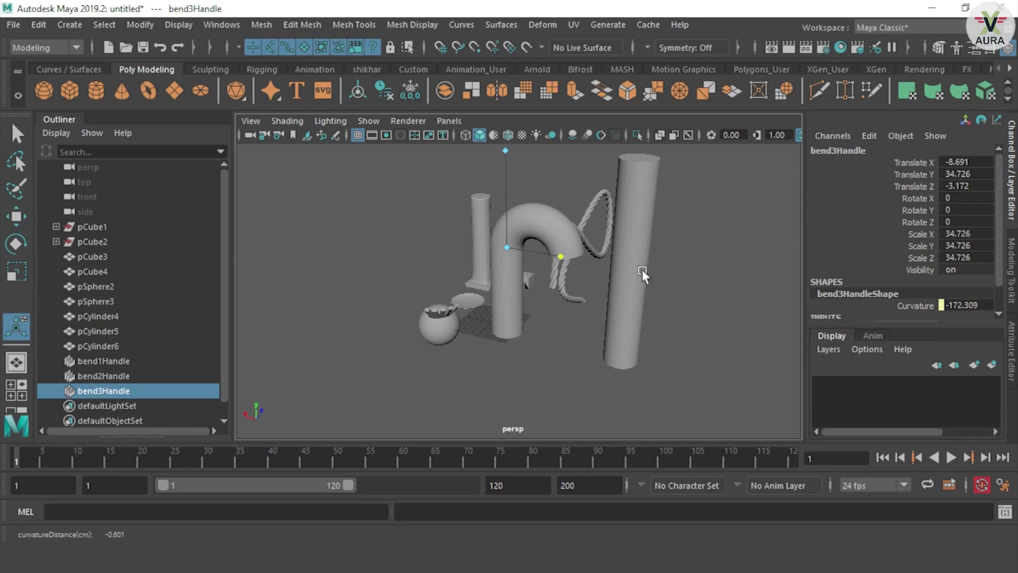
{"action": "left_click", "coordinate": [632, 258]}
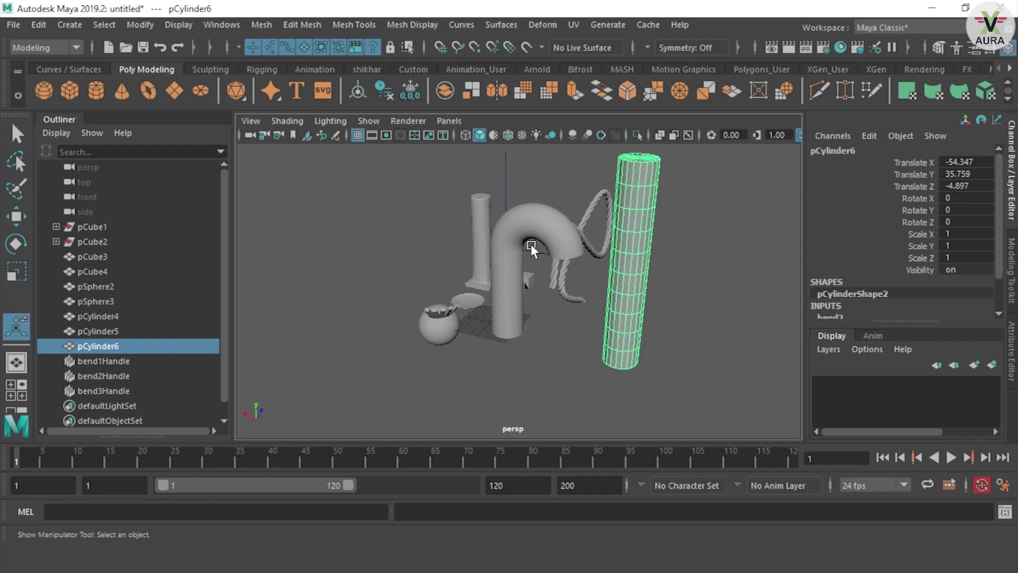
Step: Set bend2Handle's curvature to -157.383, curling pCylinder6 into a C shape
{"action": "left_click", "coordinate": [120, 362]}
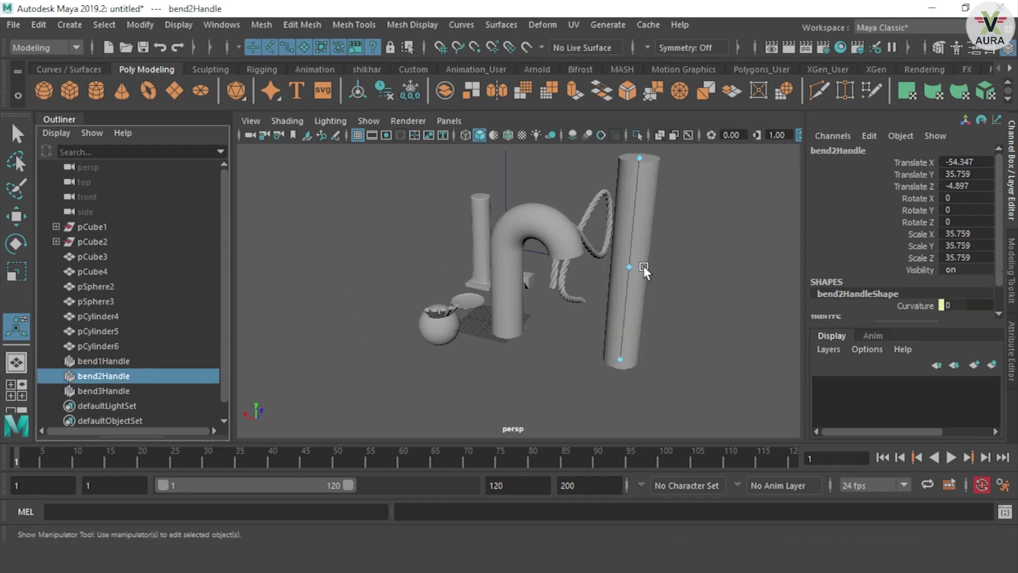
{"action": "left_click_drag", "start_coordinate": [621, 265], "coordinate": [691, 275]}
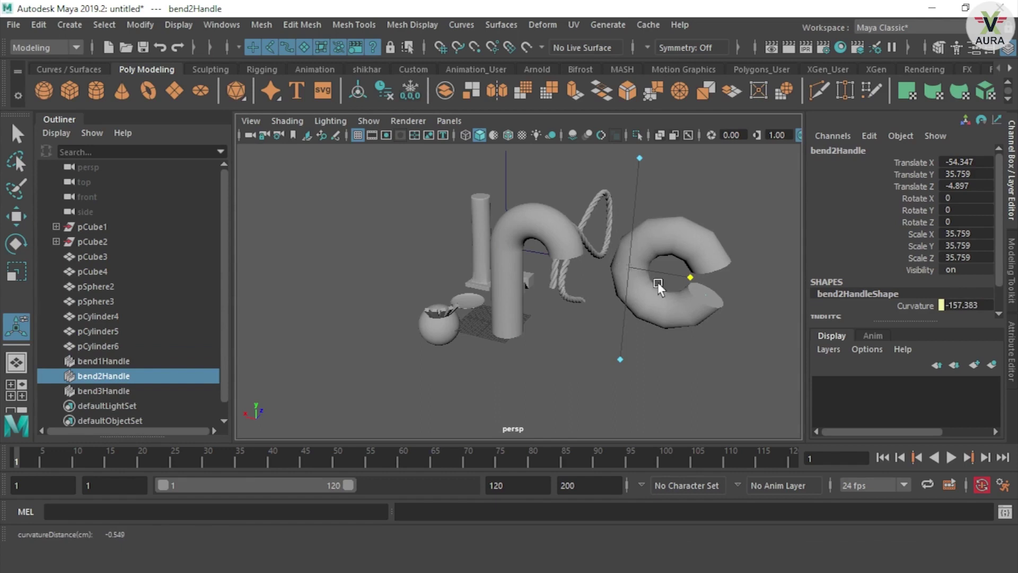
{"action": "left_click", "coordinate": [619, 256]}
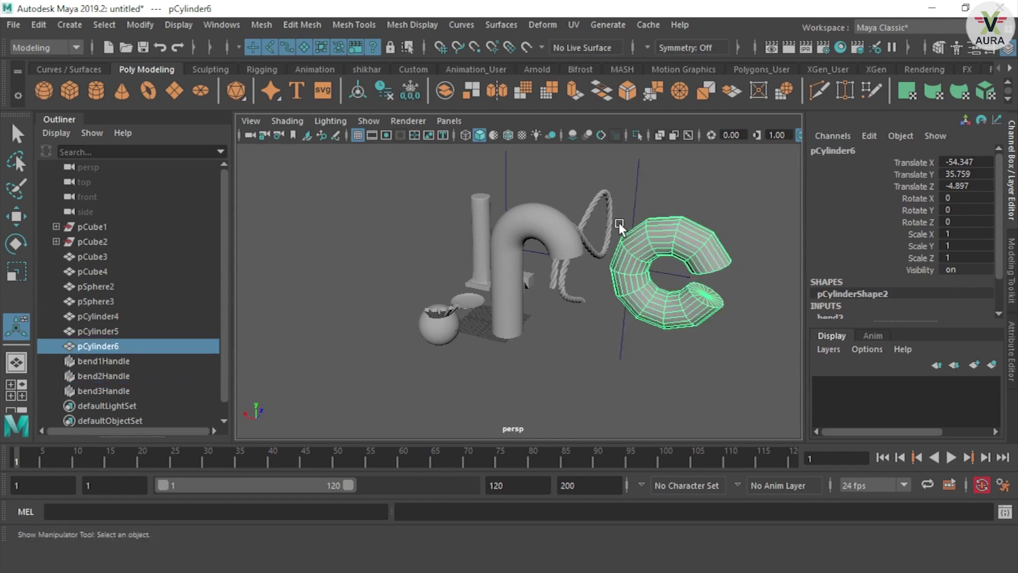